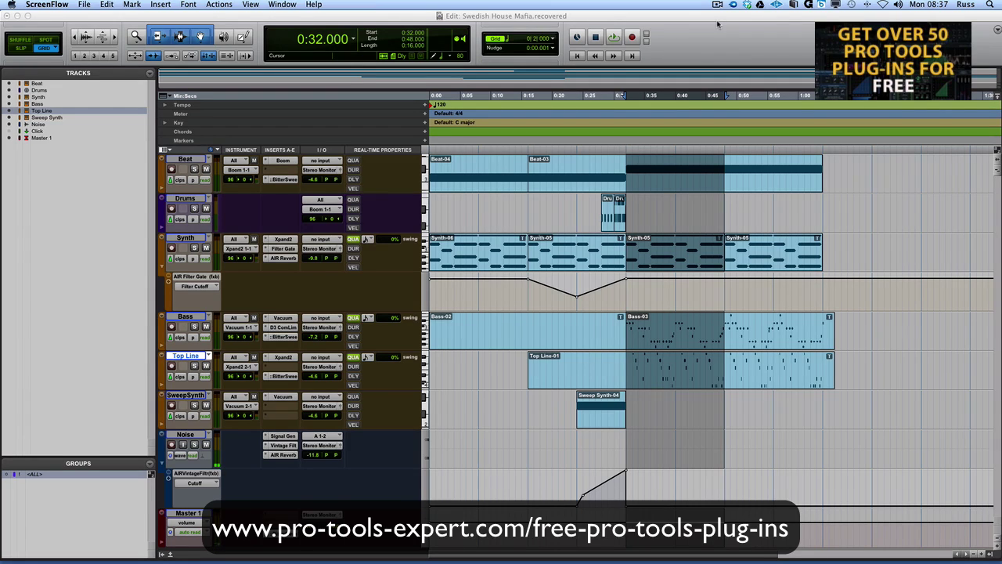
# Open the Flux Bitter Sweet II insert on the Beat track
pyautogui.click(285, 179)
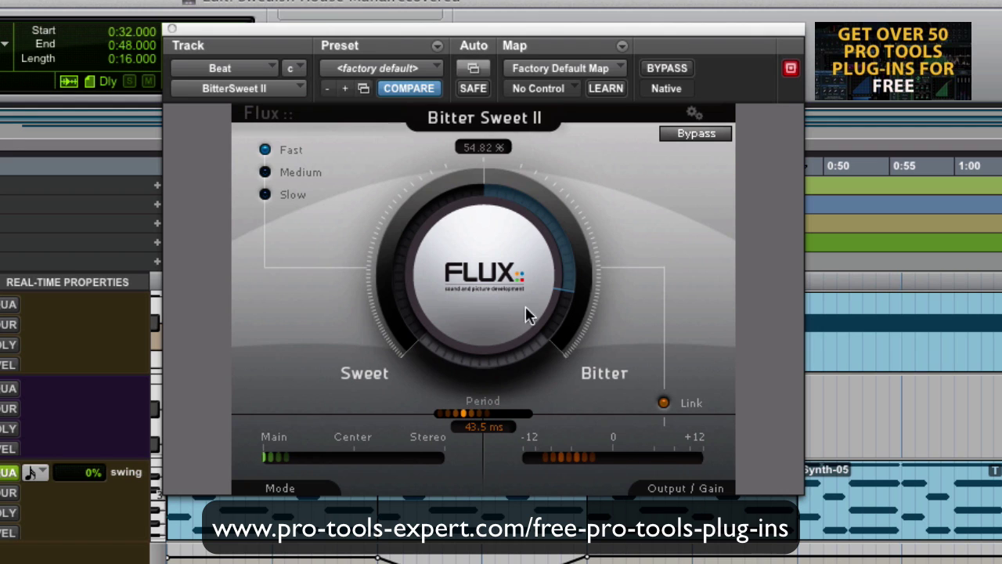
# Swing the Beat's Bitter Sweet knob to about -30% sweet, then back to about 54% bitter
pyautogui.moveTo(505, 288); pyautogui.dragTo(505, 356)
pyautogui.moveTo(438, 352); pyautogui.dragTo(466, 272)
# Solo the Beat track and A/B its Bitter Sweet II against bypass
pyautogui.hotkey('shift', 's')
pyautogui.hotkey('ctrl', 'b')
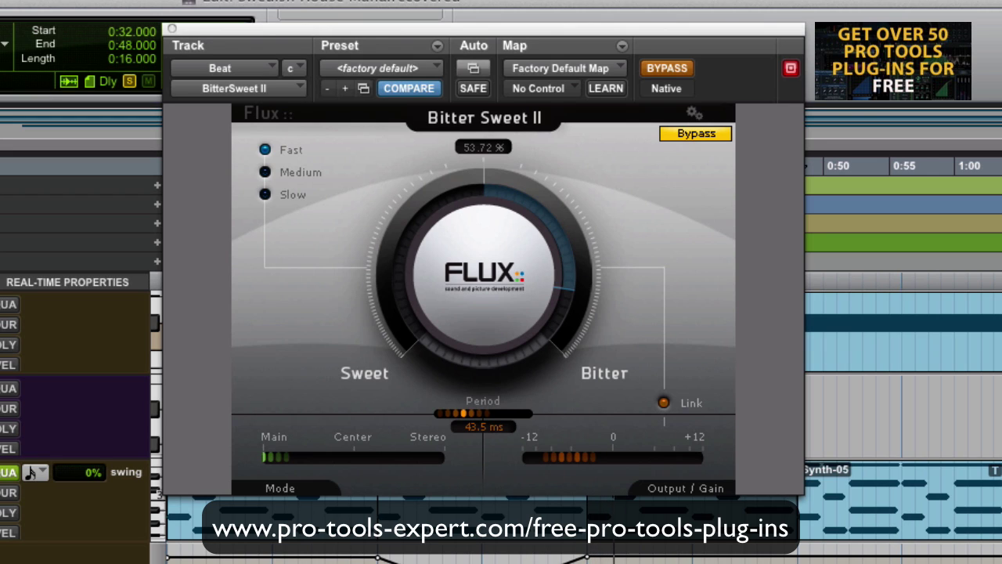
pyautogui.click(667, 69)
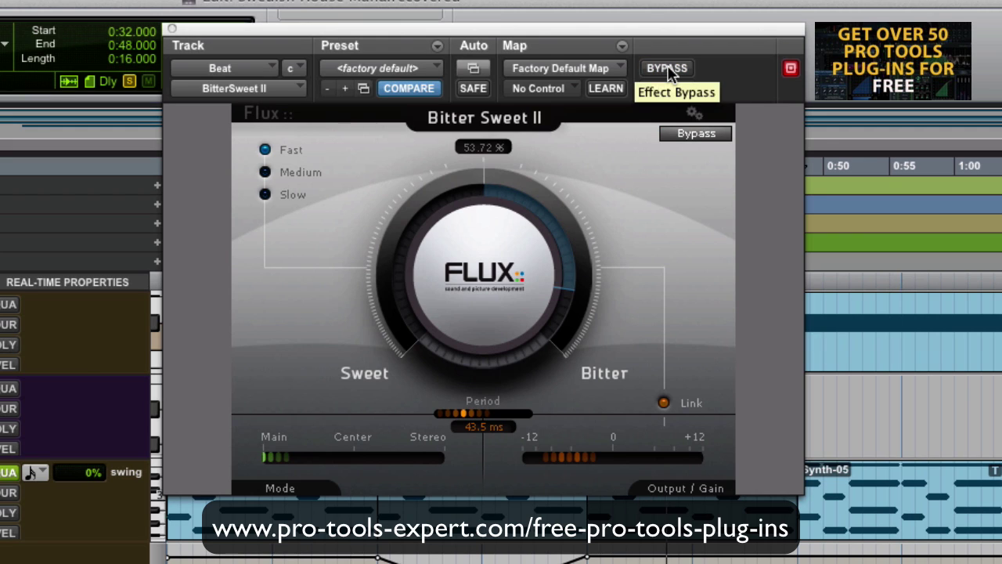
pyautogui.click(666, 69)
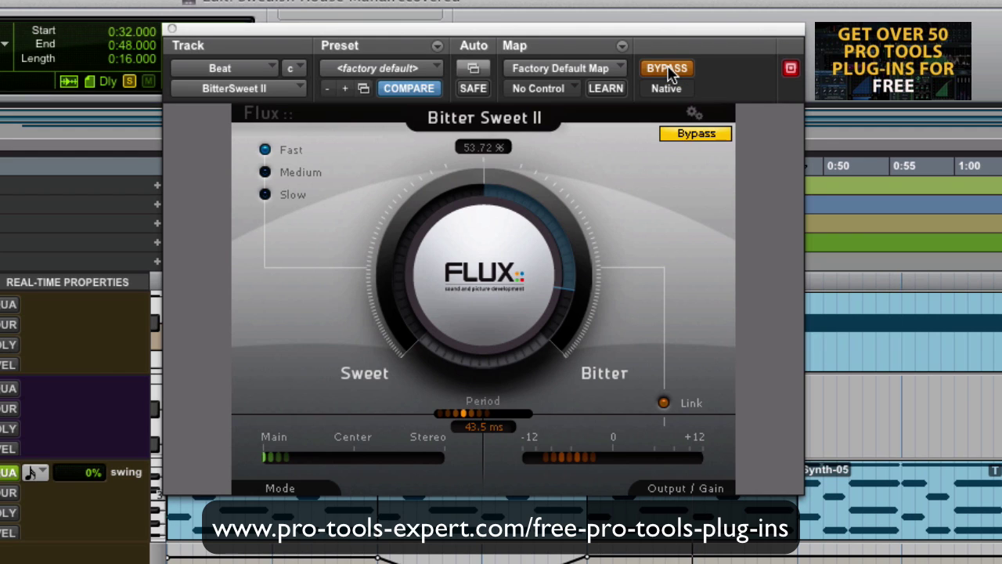
pyautogui.click(666, 69)
# Raise Beat's Bitter Sweet to 65.68% with a 43.2 ms period, comparing against bypass
pyautogui.moveTo(519, 266); pyautogui.dragTo(525, 239)
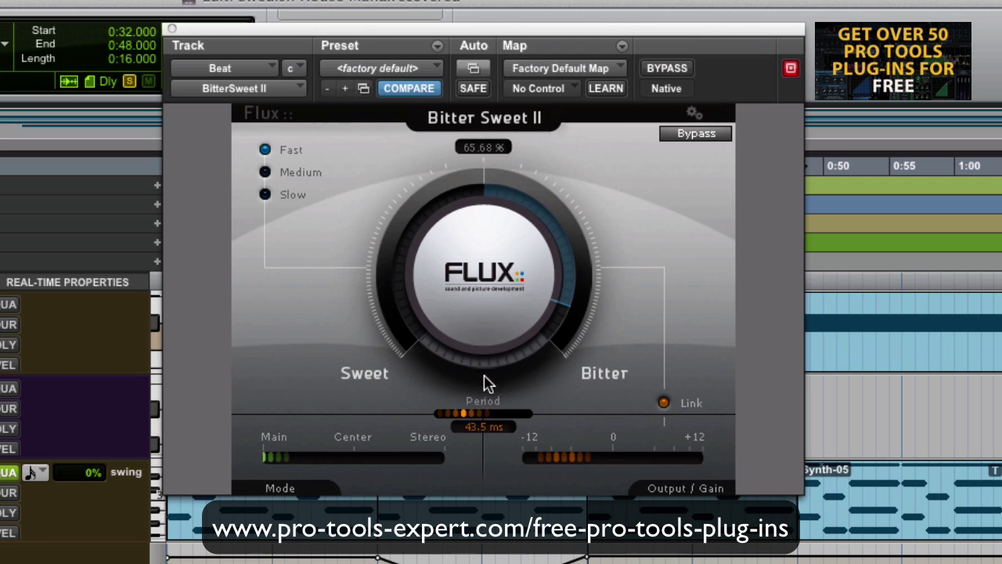
pyautogui.moveTo(470, 415)
pyautogui.mouseDown()
pyautogui.moveTo(514, 417)
pyautogui.moveTo(451, 420)
pyautogui.moveTo(472, 420)
pyautogui.moveTo(461, 416)
pyautogui.mouseUp()
pyautogui.click(690, 135)
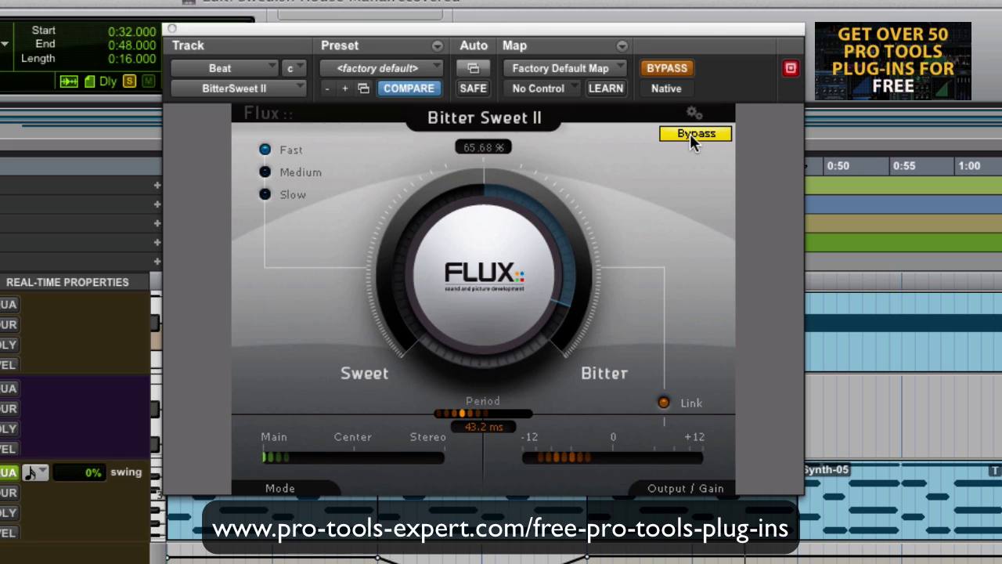
pyautogui.click(690, 133)
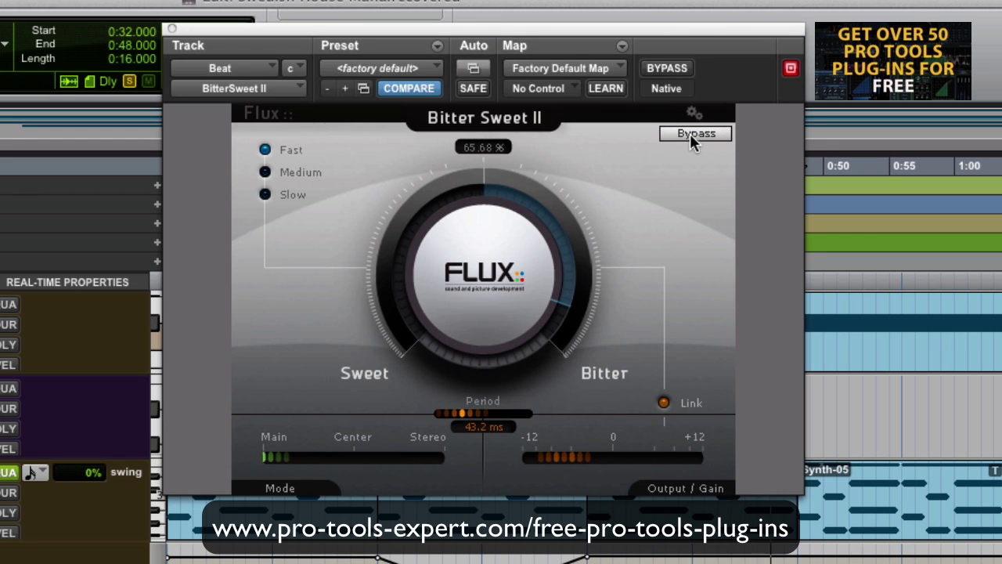
pyautogui.click(690, 133)
pyautogui.click(690, 133)
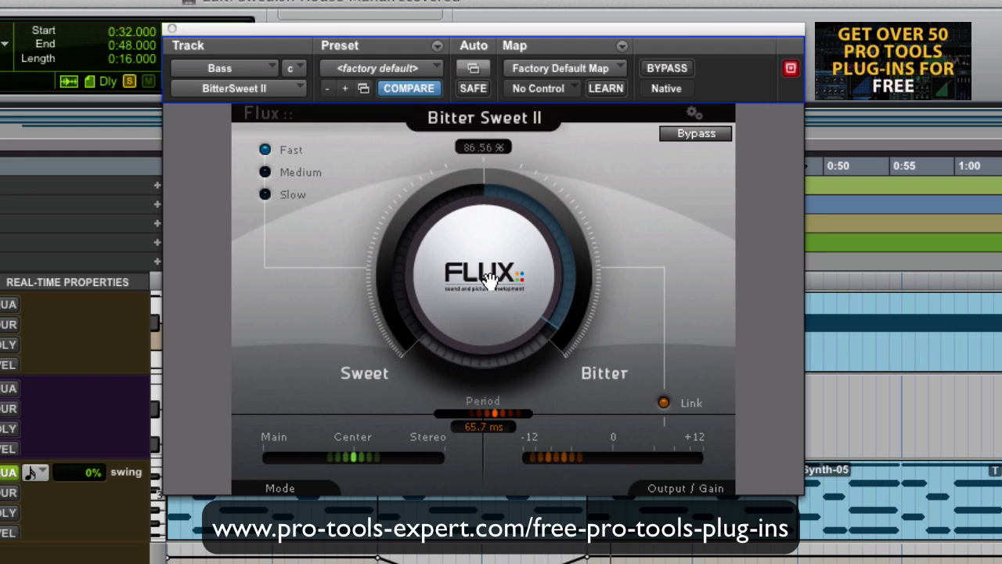
# Toggle bypass twice on the Bass track's Bitter Sweet II at 86.56%, leaving it active
pyautogui.click(689, 133)
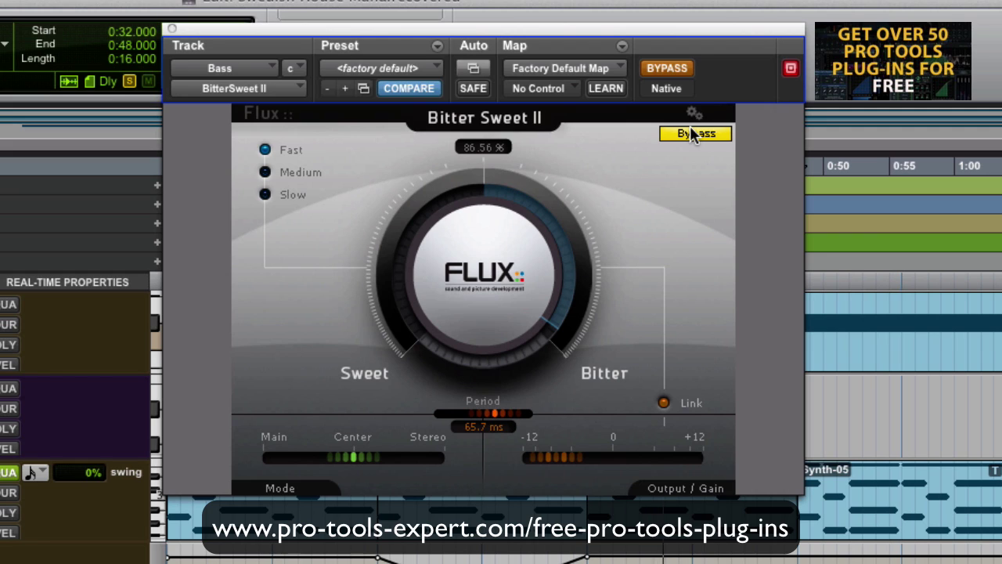
pyautogui.click(692, 133)
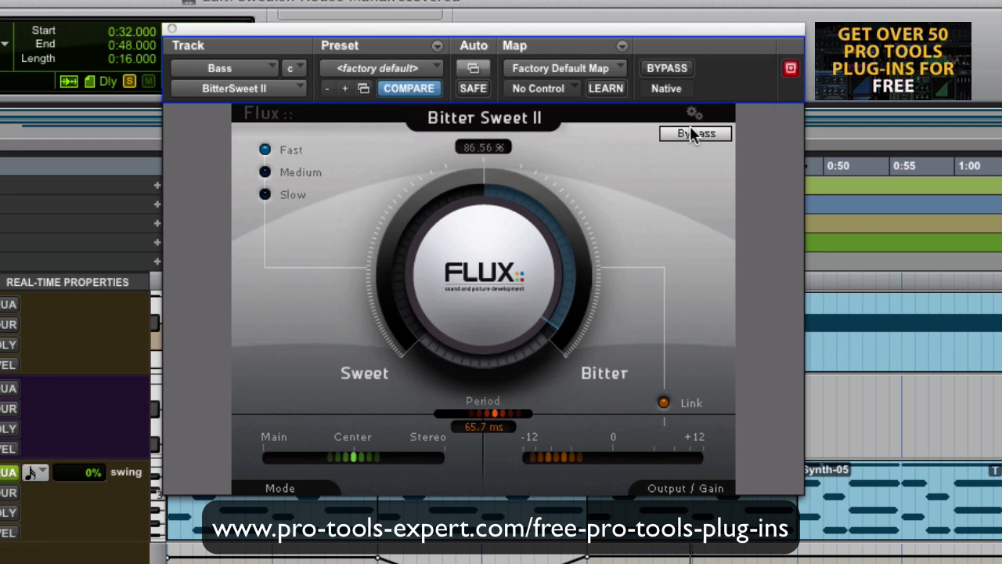
pyautogui.click(691, 134)
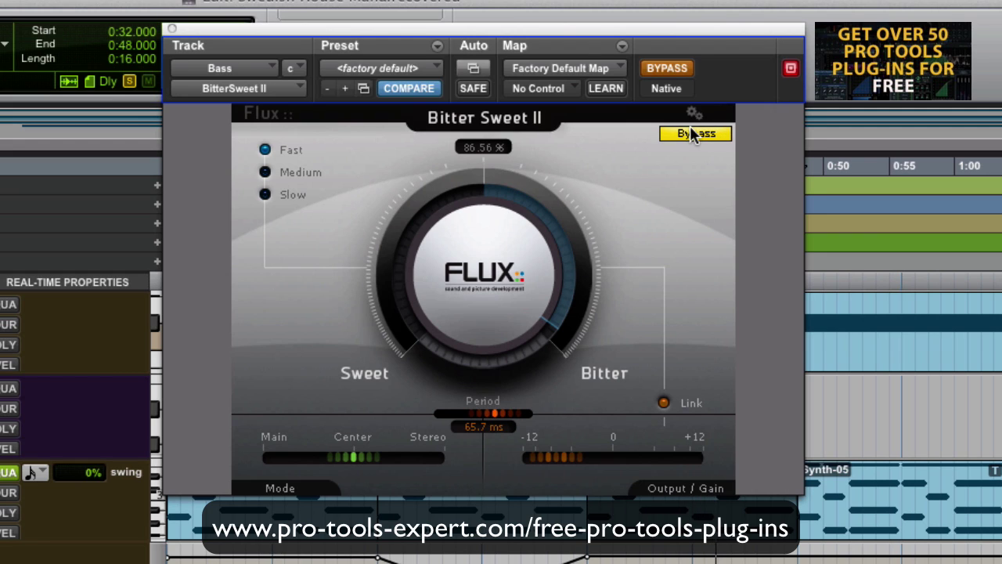
pyautogui.click(692, 134)
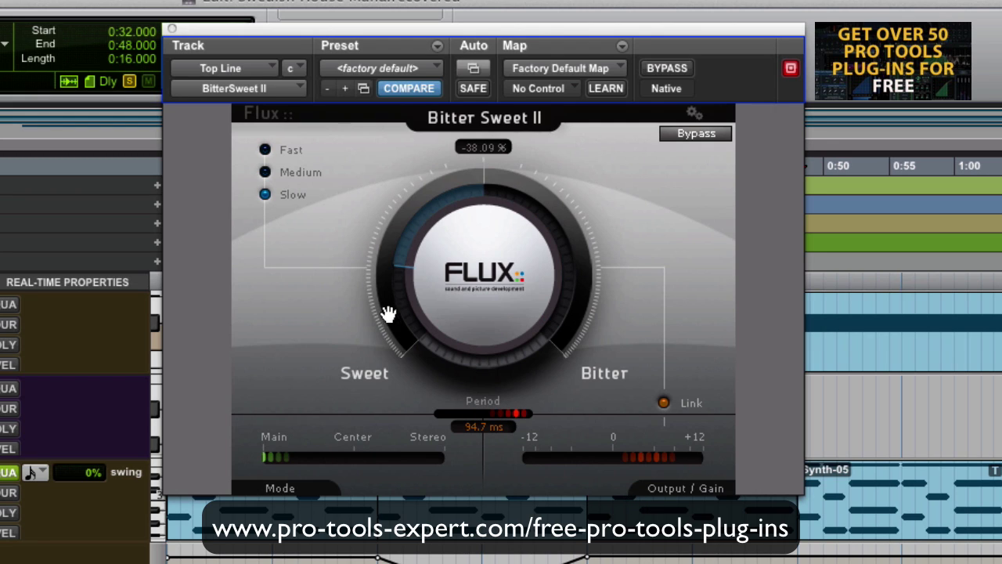
# A/B the Top Line's Bitter Sweet II against bypass three times, ending active
pyautogui.click(690, 133)
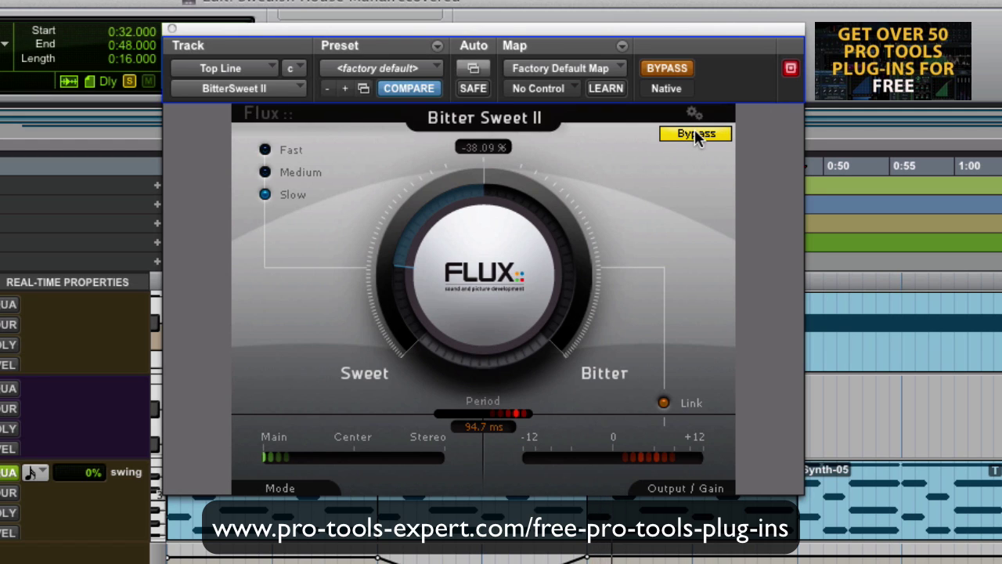
pyautogui.click(696, 134)
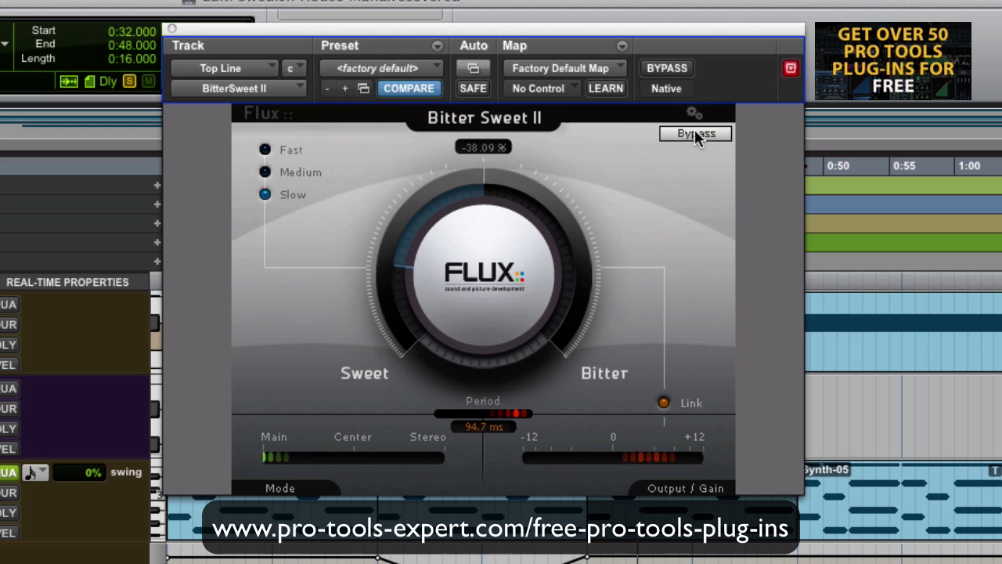
pyautogui.click(696, 133)
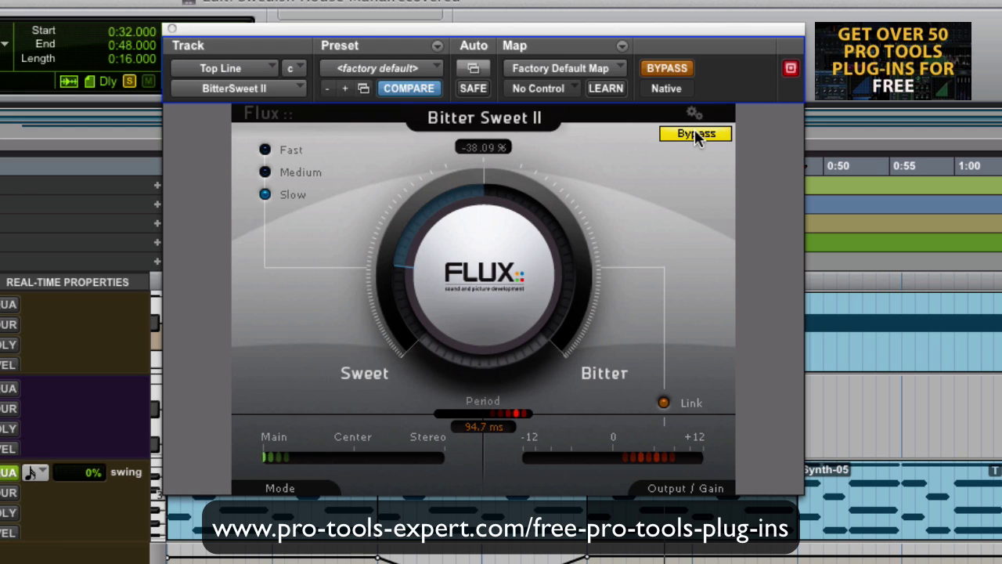
pyautogui.click(695, 134)
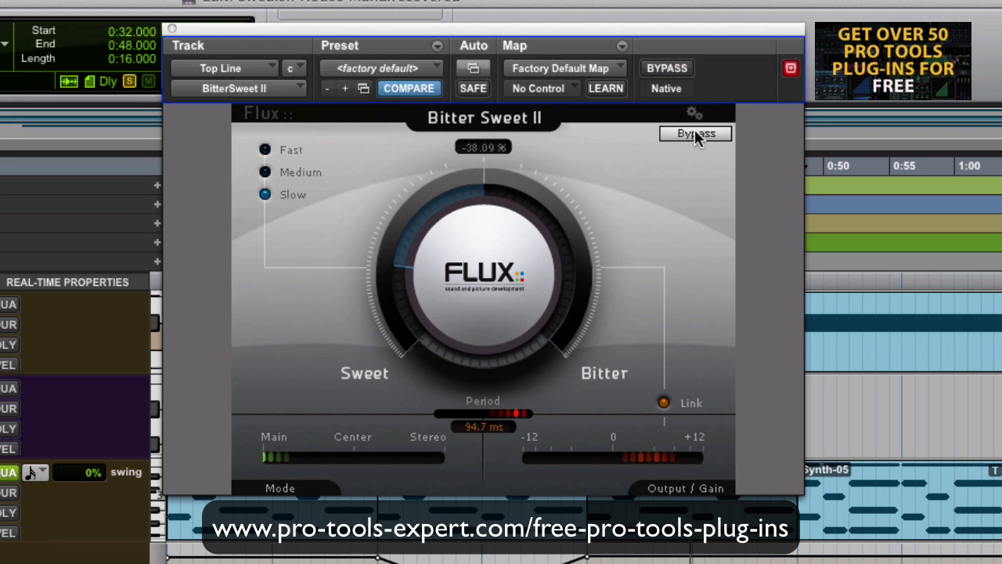
pyautogui.click(696, 134)
pyautogui.click(696, 133)
# Switch Top Line to Stereo mode with a 73.7 ms period and compare against bypass
pyautogui.moveTo(515, 414)
pyautogui.mouseDown()
pyautogui.moveTo(462, 415)
pyautogui.moveTo(504, 415)
pyautogui.mouseUp()
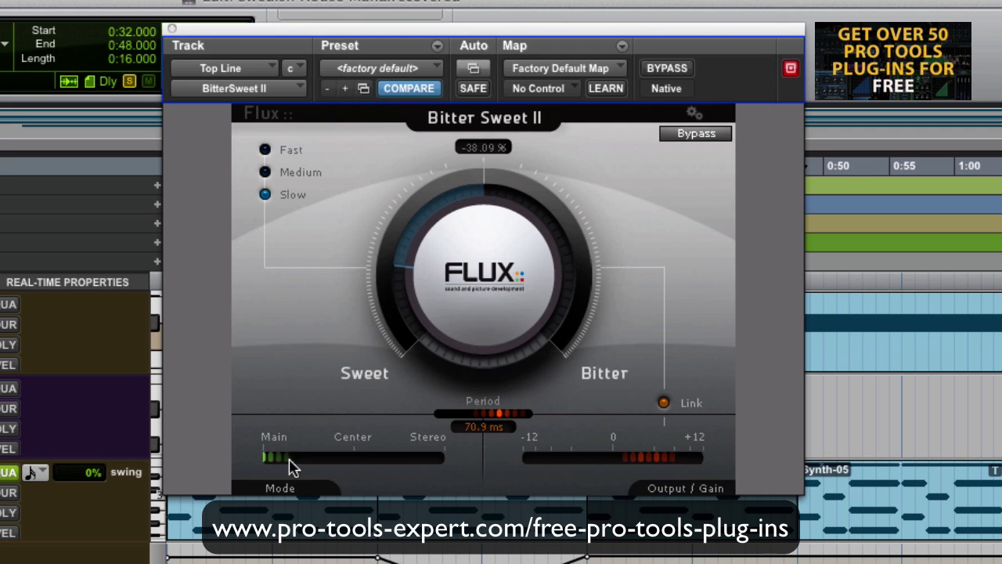
pyautogui.moveTo(290, 466); pyautogui.dragTo(474, 470)
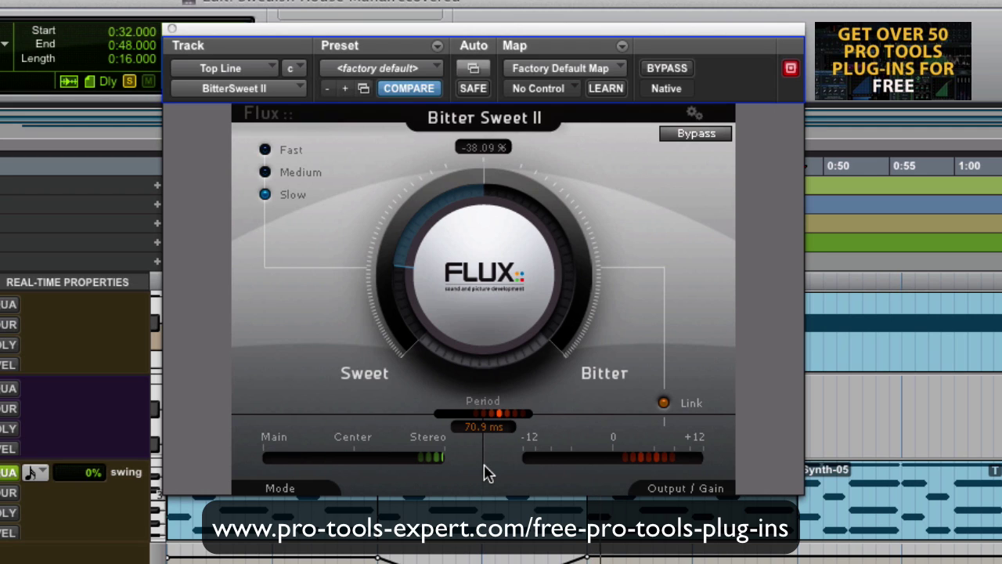
pyautogui.moveTo(513, 422); pyautogui.dragTo(510, 418)
pyautogui.click(704, 134)
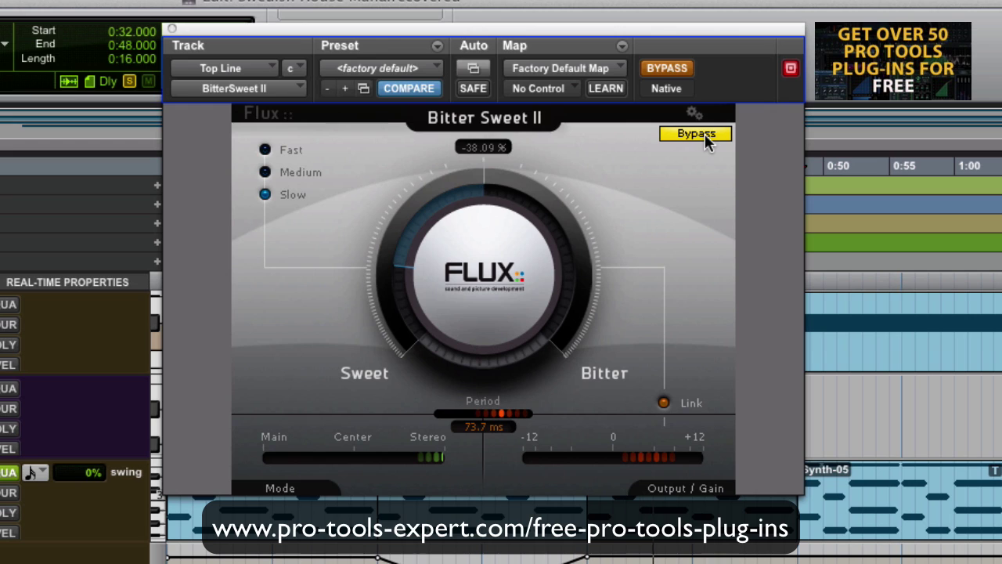
pyautogui.click(704, 134)
# Audition Center mode, then settle the Top Line plug-in on Main mode
pyautogui.moveTo(456, 456); pyautogui.dragTo(358, 462)
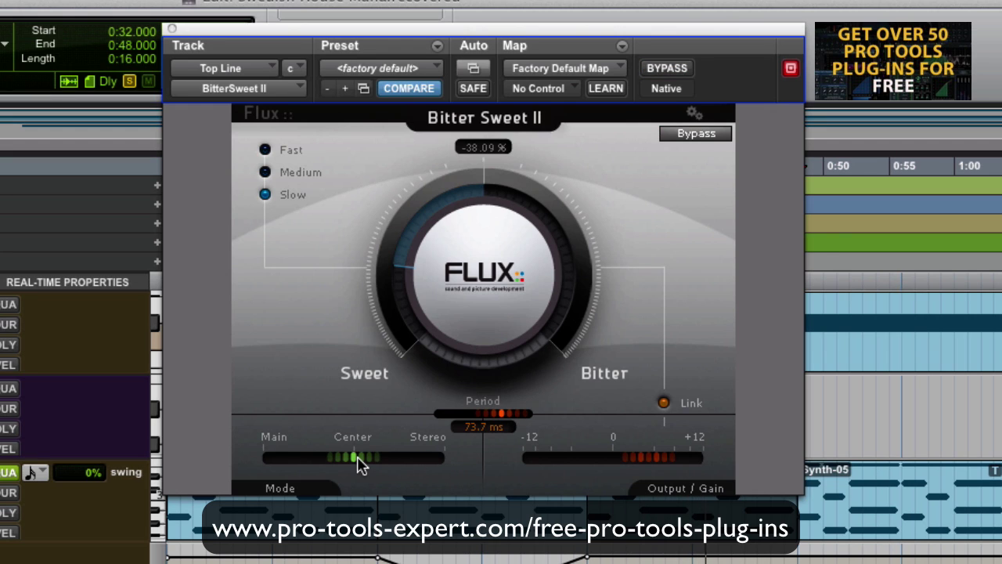
pyautogui.moveTo(358, 462); pyautogui.dragTo(269, 463)
pyautogui.moveTo(454, 297); pyautogui.dragTo(472, 554)
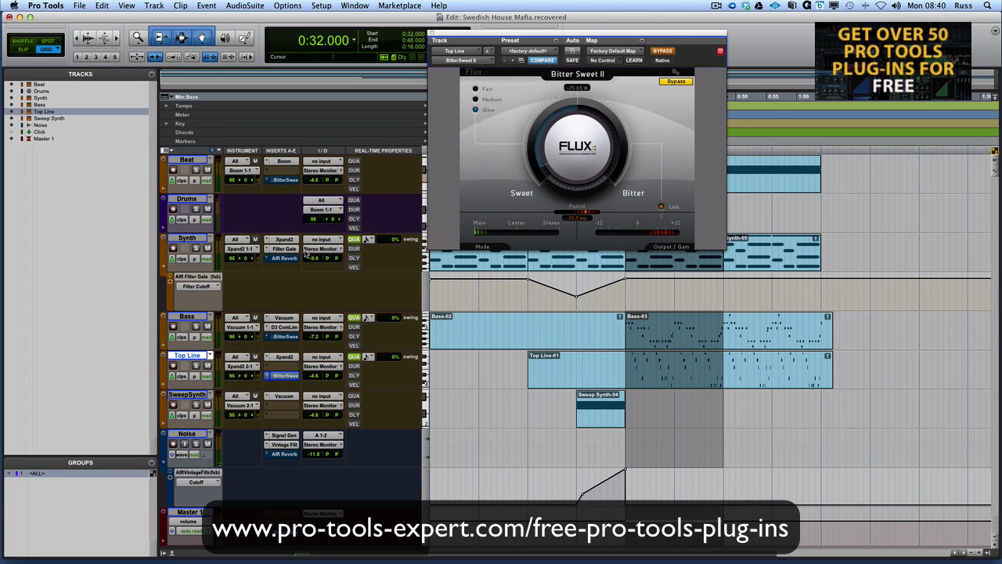
# Start playback to hear the Top Line with Bitter Sweet at -75.65%
pyautogui.press('space')
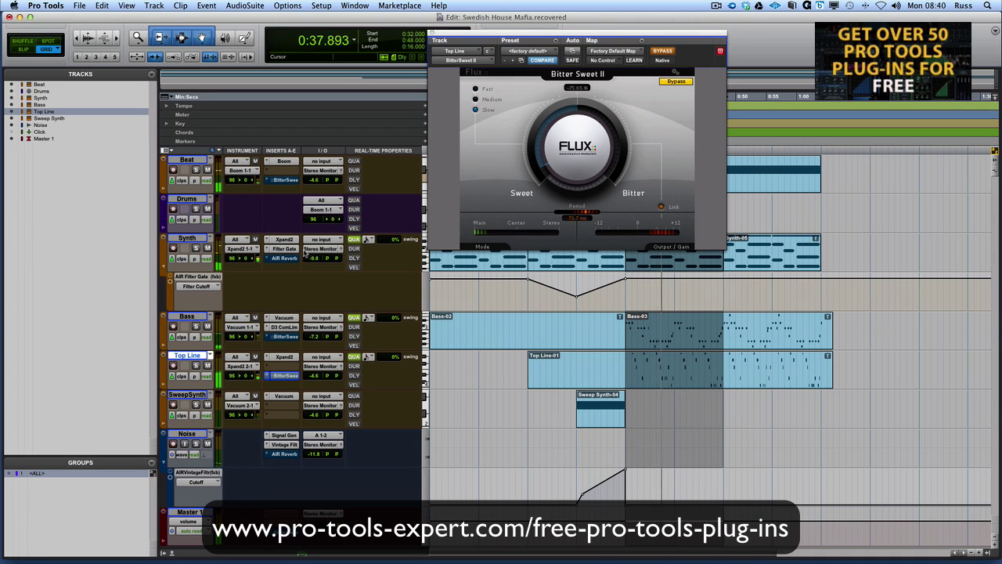
# Re-enable the inserts, A/B all Insert C plug-ins together, then bring up Master 1's instance
pyautogui.keyDown('super'); pyautogui.click(287, 181); pyautogui.keyUp('super')
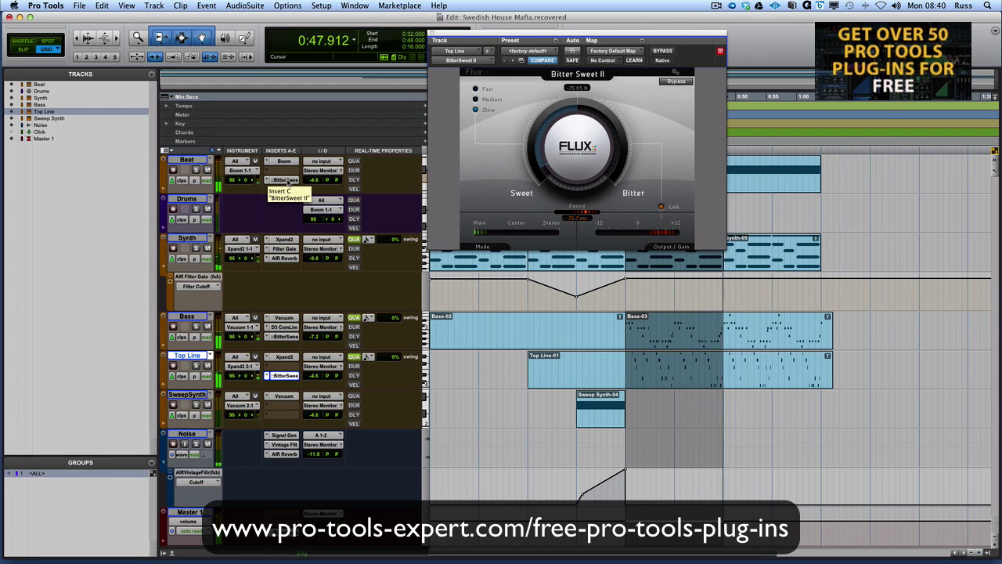
pyautogui.keyDown('alt'); pyautogui.keyDown('super'); pyautogui.click(287, 181); pyautogui.keyUp('super'); pyautogui.keyUp('alt')
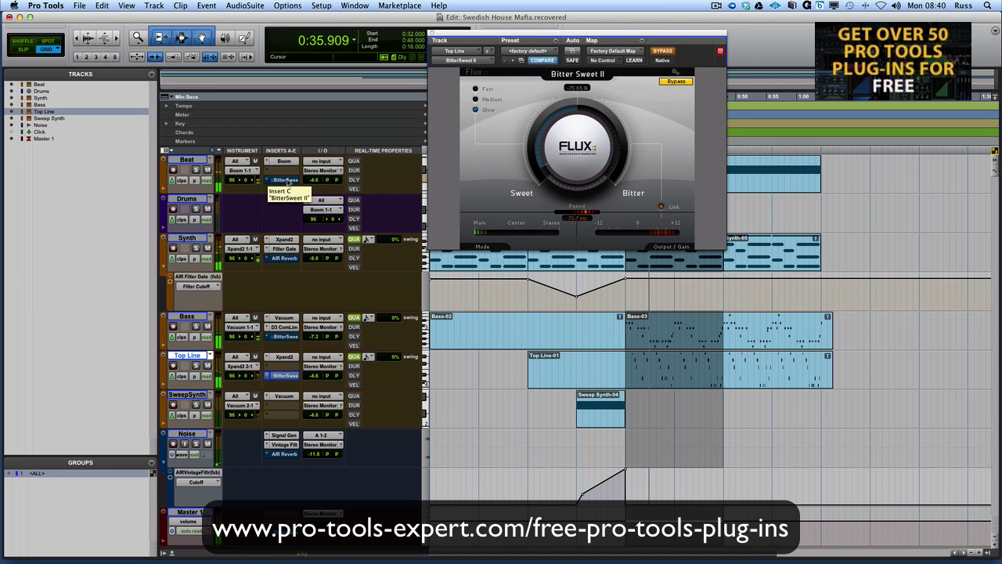
pyautogui.keyDown('alt'); pyautogui.keyDown('super'); pyautogui.click(286, 181); pyautogui.keyUp('super'); pyautogui.keyUp('alt')
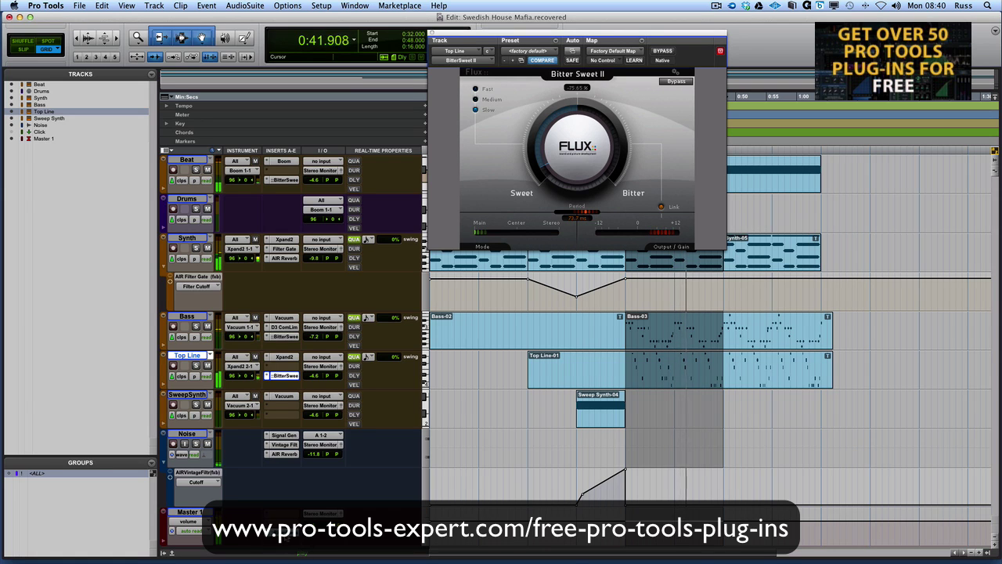
pyautogui.click(43, 139)
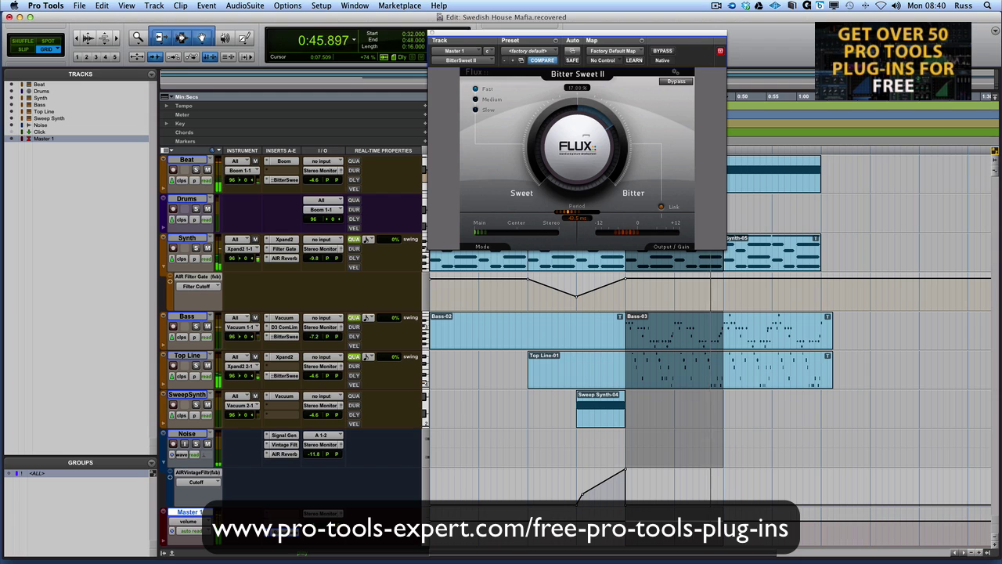
# Set Master 1's Bitter Sweet to 10.76% with a 53.8 ms period, then compare with bypass
pyautogui.moveTo(579, 149); pyautogui.dragTo(579, 407)
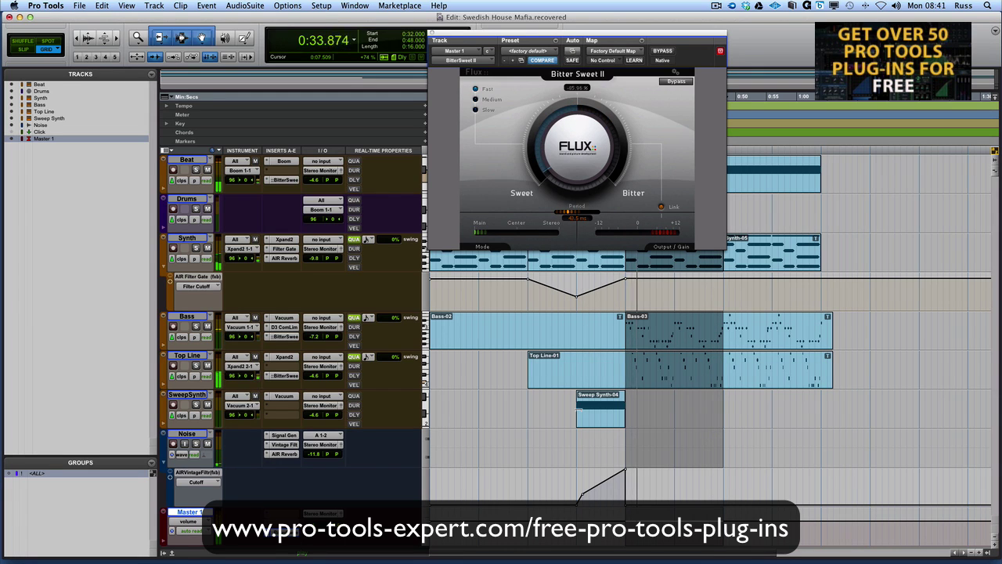
pyautogui.moveTo(576, 328); pyautogui.dragTo(576, 207)
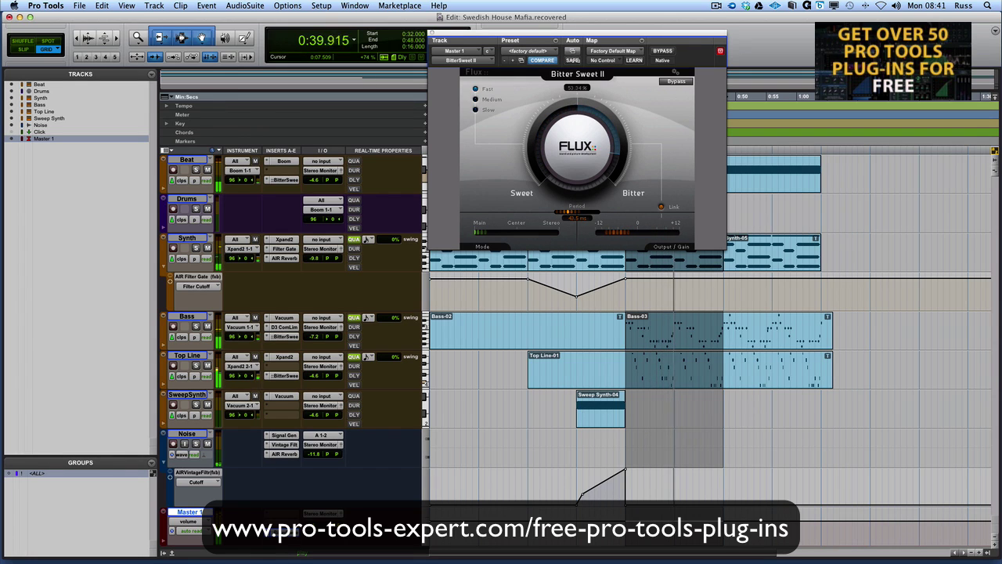
pyautogui.moveTo(576, 183); pyautogui.dragTo(576, 235)
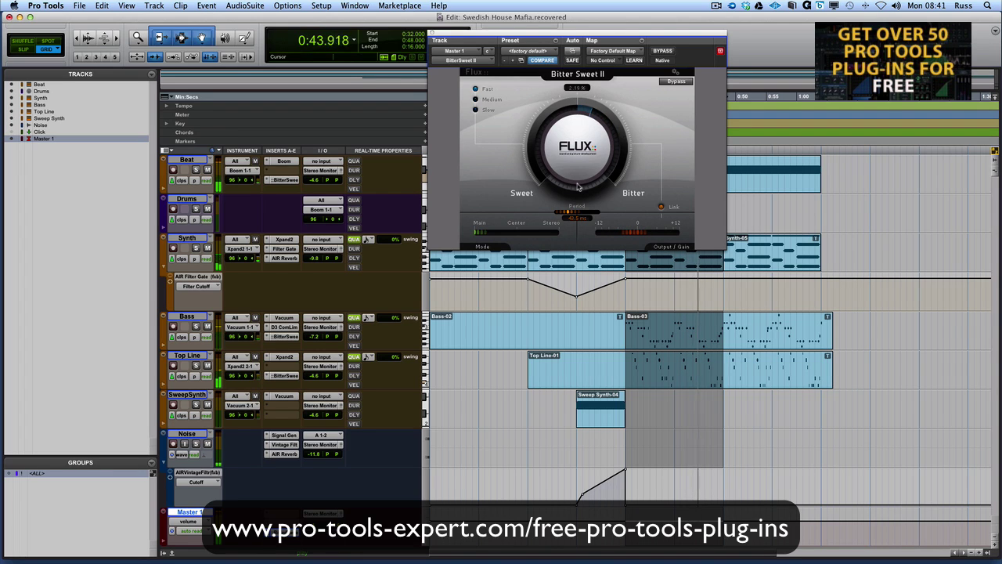
pyautogui.moveTo(577, 212); pyautogui.dragTo(587, 215)
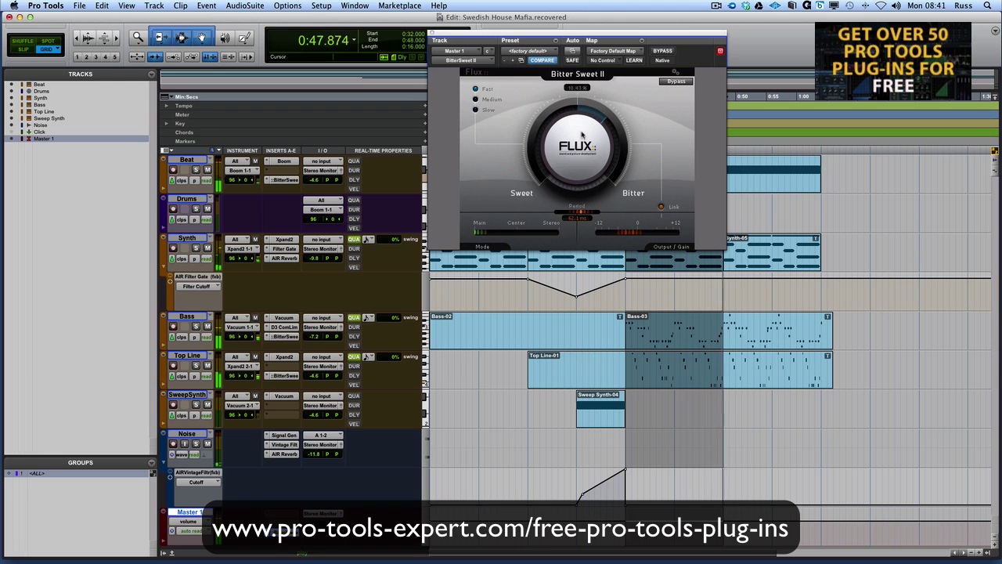
pyautogui.click(670, 83)
pyautogui.click(670, 82)
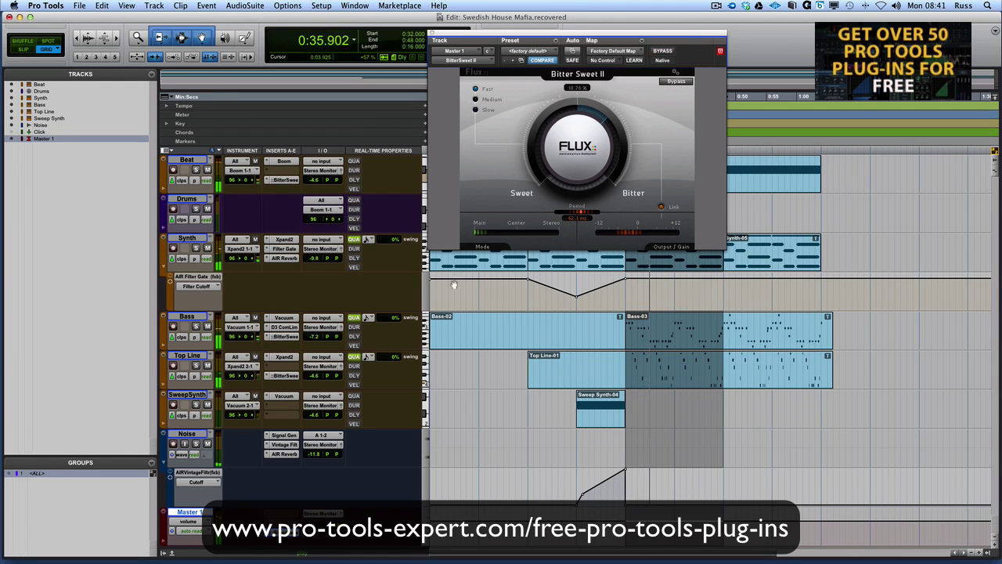
pyautogui.hotkey('shift', 'a')
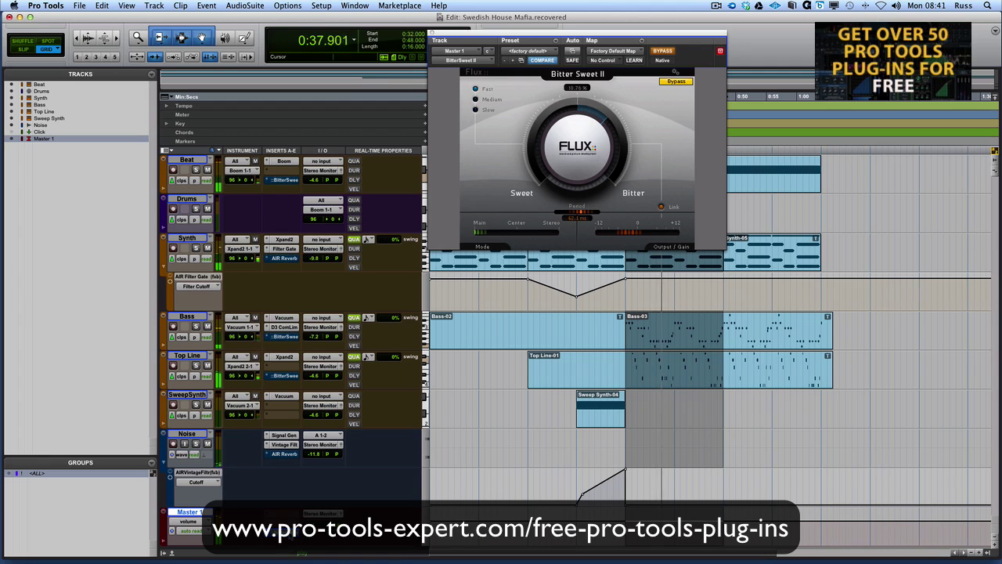